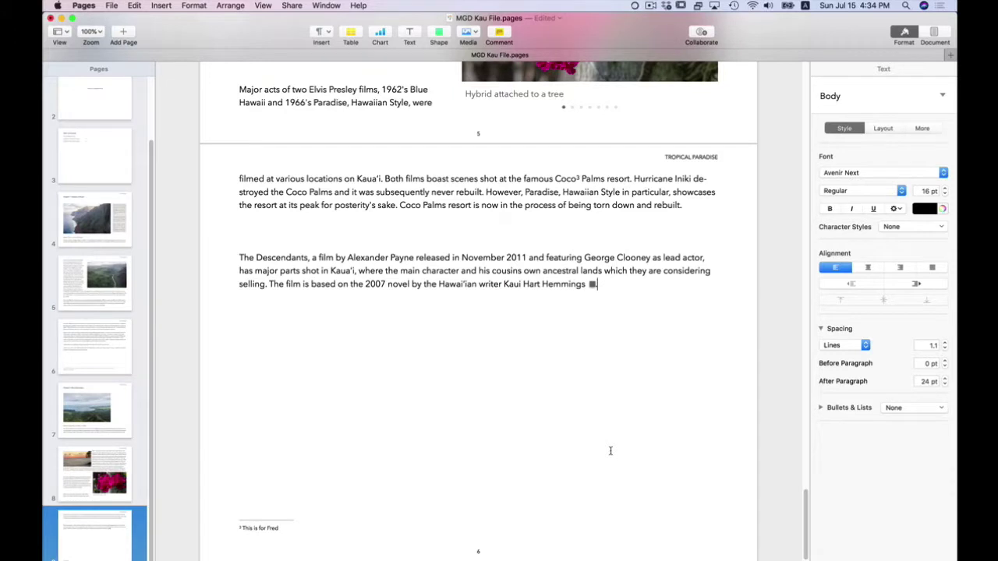
Save the MGD Kau File Pages document with Command-S.
{"action": "key", "text": "super+s"}
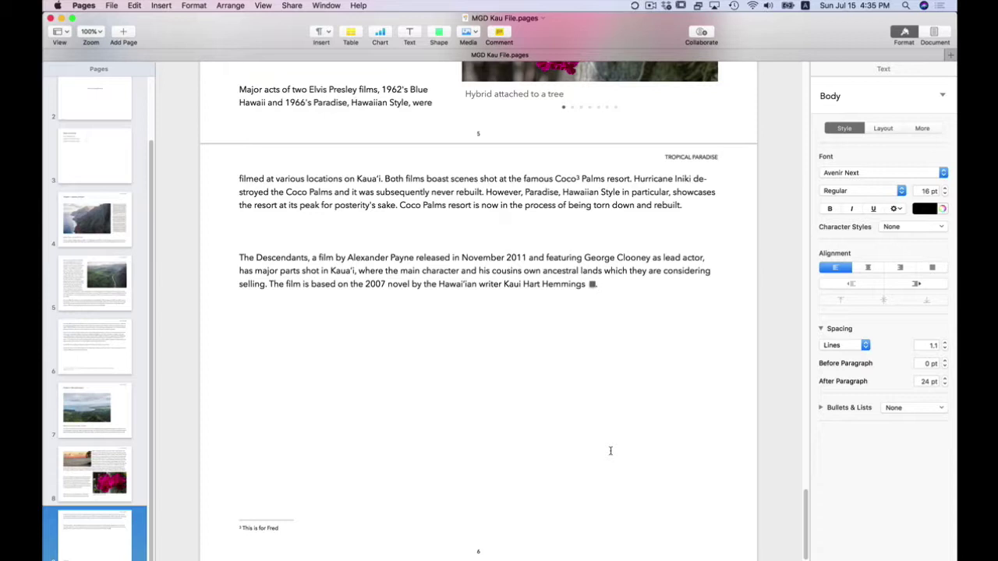
{"action": "key", "text": "super+s"}
Set up an EPUB export with fixed layout and the Travel & Adventure category.
{"action": "left_click", "coordinate": [113, 6]}
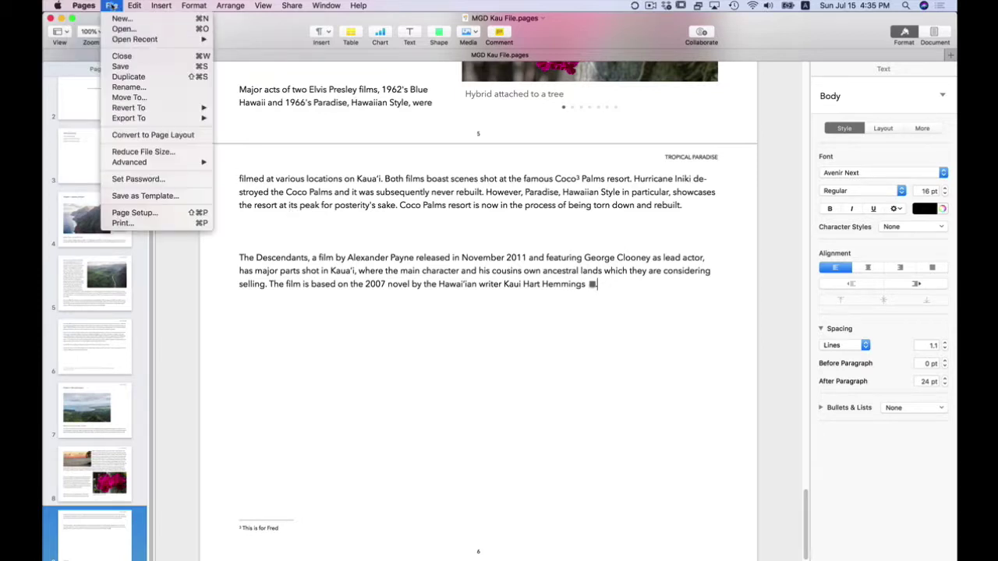
{"action": "mouse_move", "coordinate": [129, 118]}
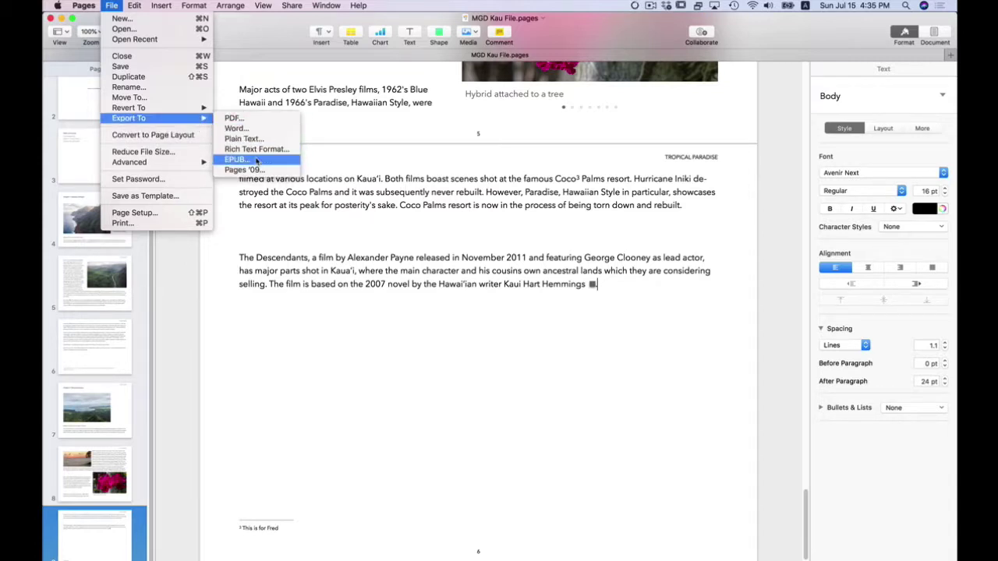
{"action": "left_click", "coordinate": [256, 160]}
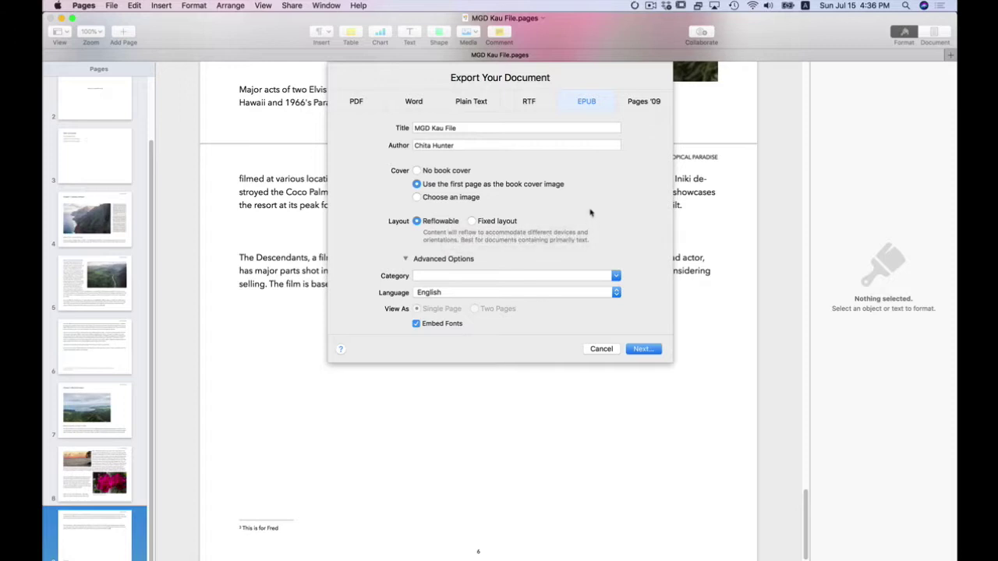
{"action": "left_click", "coordinate": [472, 221]}
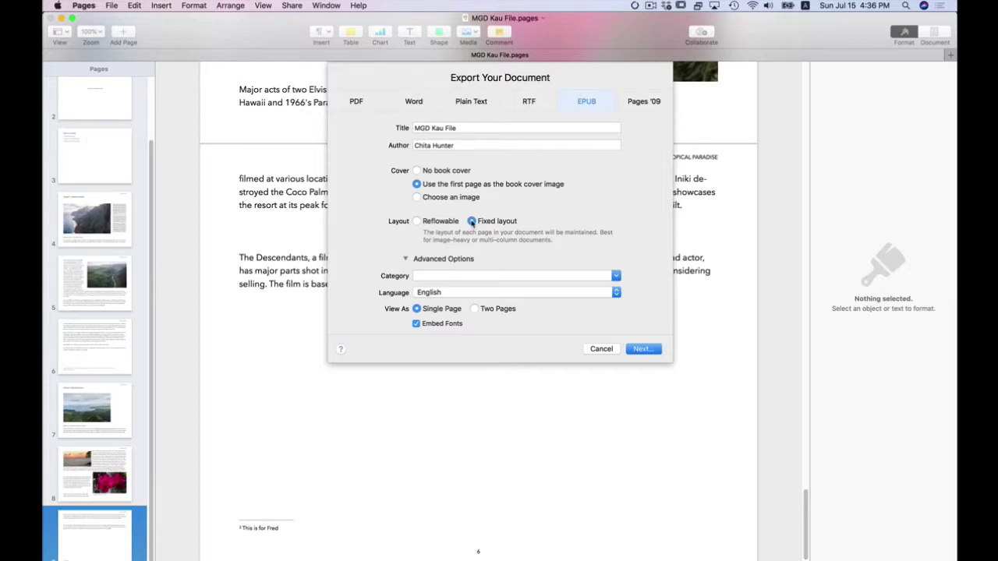
{"action": "left_click", "coordinate": [615, 276]}
{"action": "scroll", "coordinate": [614, 299], "scroll_direction": "down", "scroll_amount": 3}
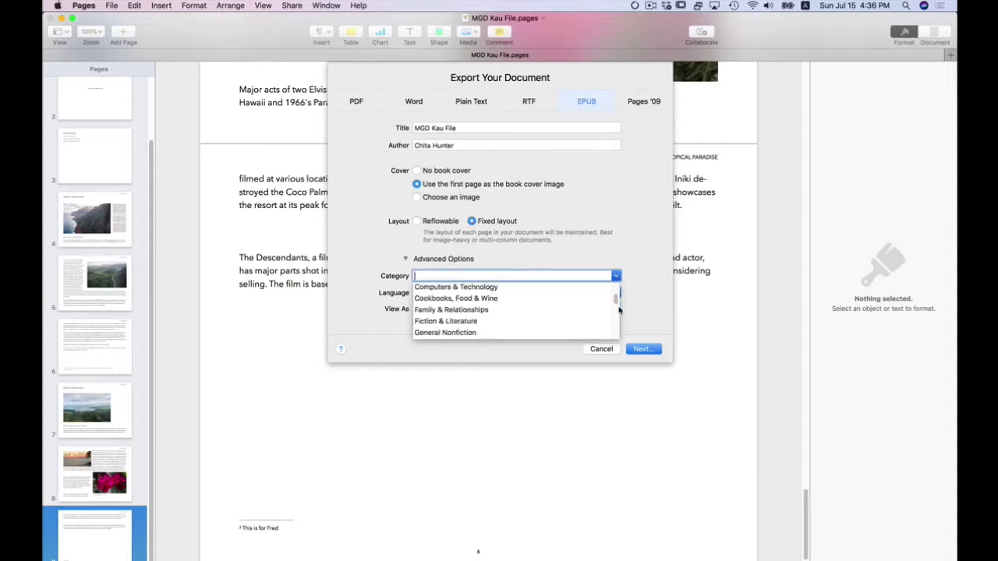
{"action": "scroll", "coordinate": [614, 299], "scroll_direction": "down", "scroll_amount": 10}
{"action": "left_click", "coordinate": [455, 335]}
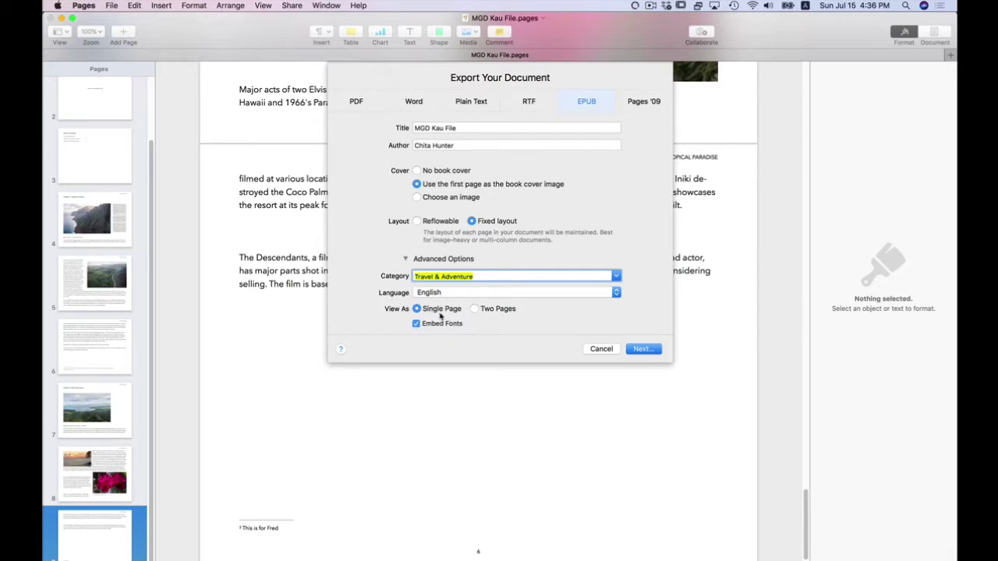
{"action": "left_click", "coordinate": [651, 352]}
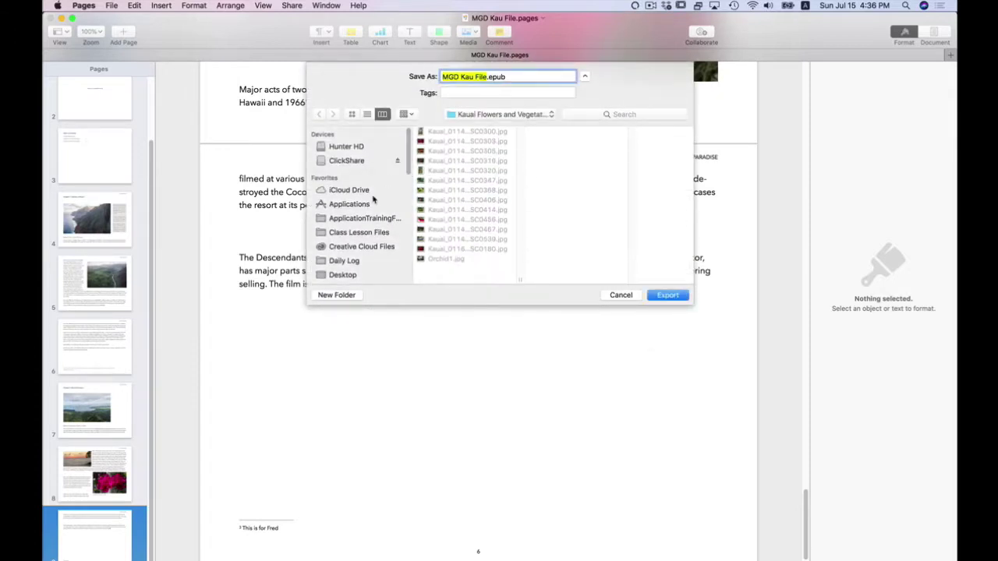
Export MGD Kau File.epub to the Desktop and dismiss the fully-justified text alert.
{"action": "key", "text": "super+shift+d"}
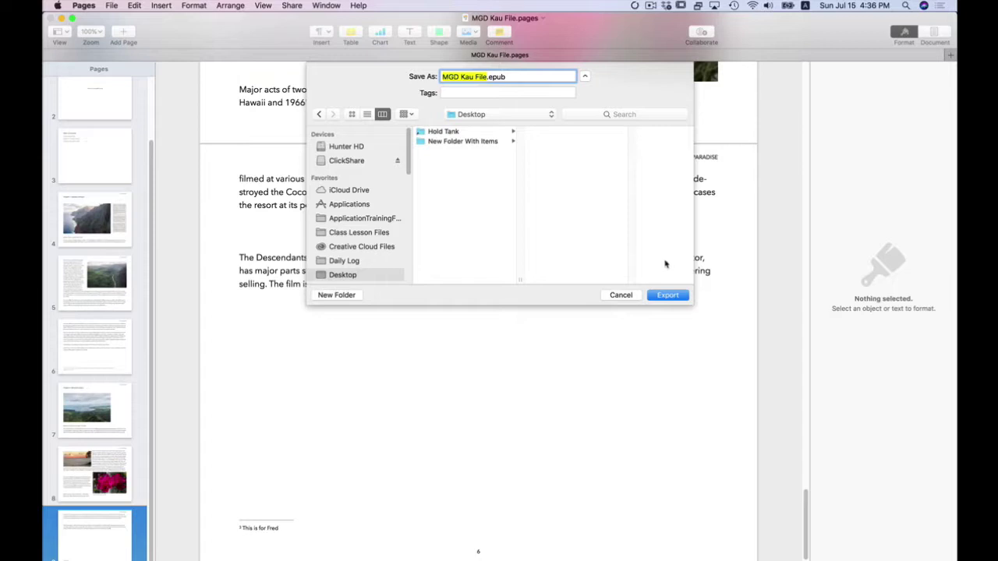
{"action": "left_click", "coordinate": [668, 295]}
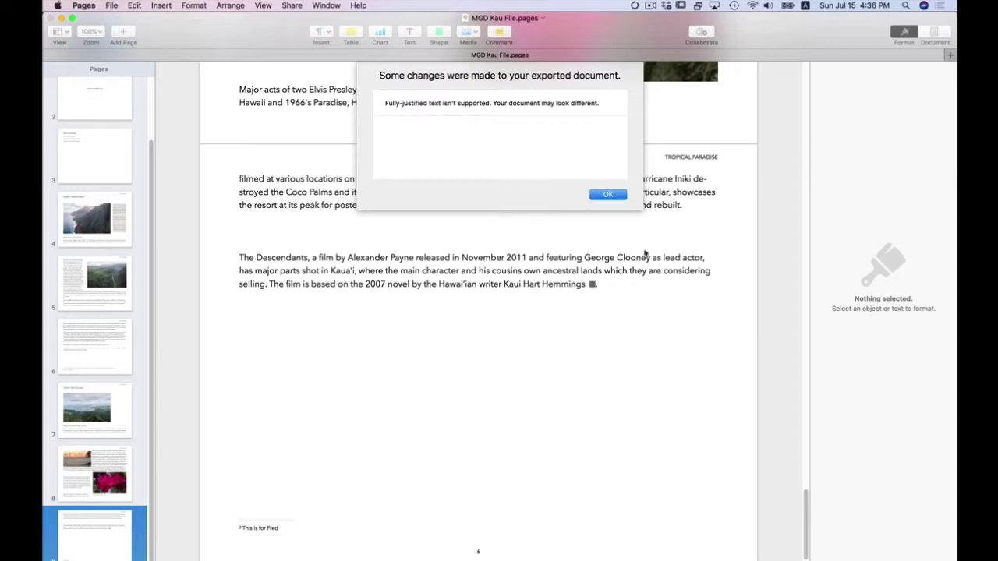
{"action": "left_click", "coordinate": [608, 195]}
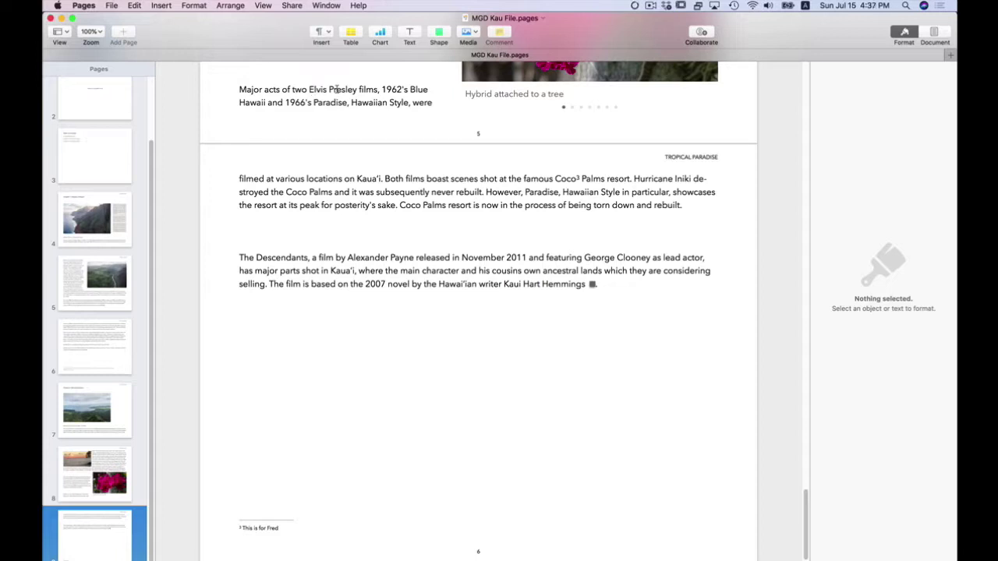
Hide Pages and rearrange the TextEdit and AirDrop windows so every device is visible.
{"action": "key", "text": "super+h"}
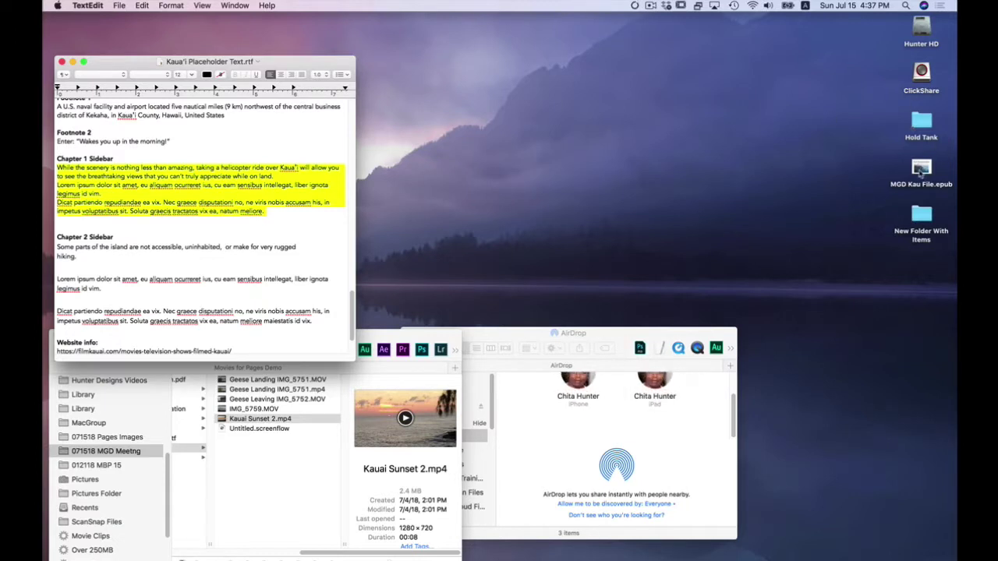
{"action": "left_click", "coordinate": [923, 170]}
{"action": "left_click_drag", "start_coordinate": [281, 65], "coordinate": [277, 34]}
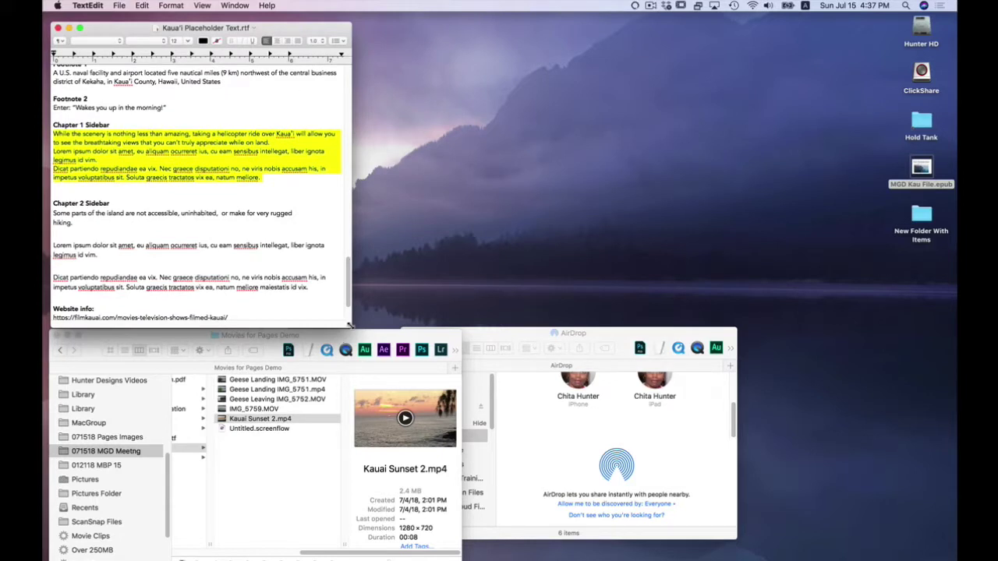
{"action": "left_click_drag", "start_coordinate": [351, 326], "coordinate": [292, 259]}
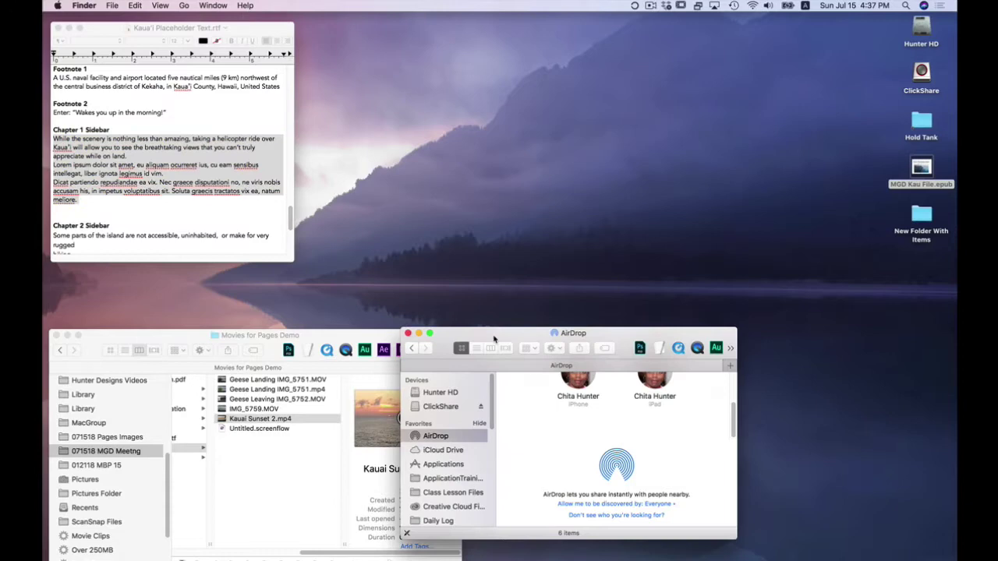
{"action": "left_click_drag", "start_coordinate": [493, 338], "coordinate": [400, 61]}
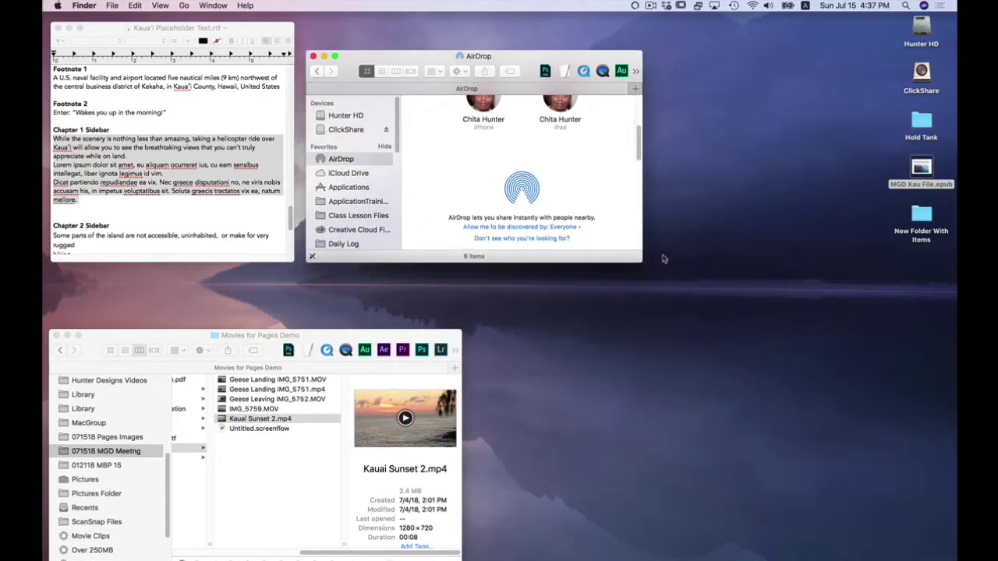
{"action": "left_click_drag", "start_coordinate": [642, 262], "coordinate": [796, 304]}
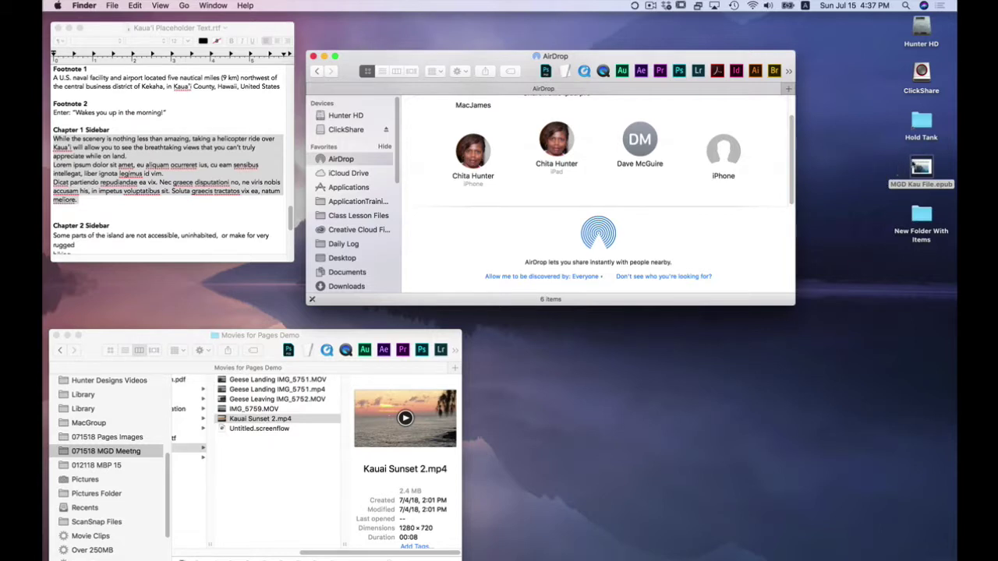
Drag MGD Kau File.epub from the desktop onto the iPad in AirDrop.
{"action": "left_click", "coordinate": [923, 169]}
{"action": "left_click_drag", "start_coordinate": [923, 169], "coordinate": [557, 156]}
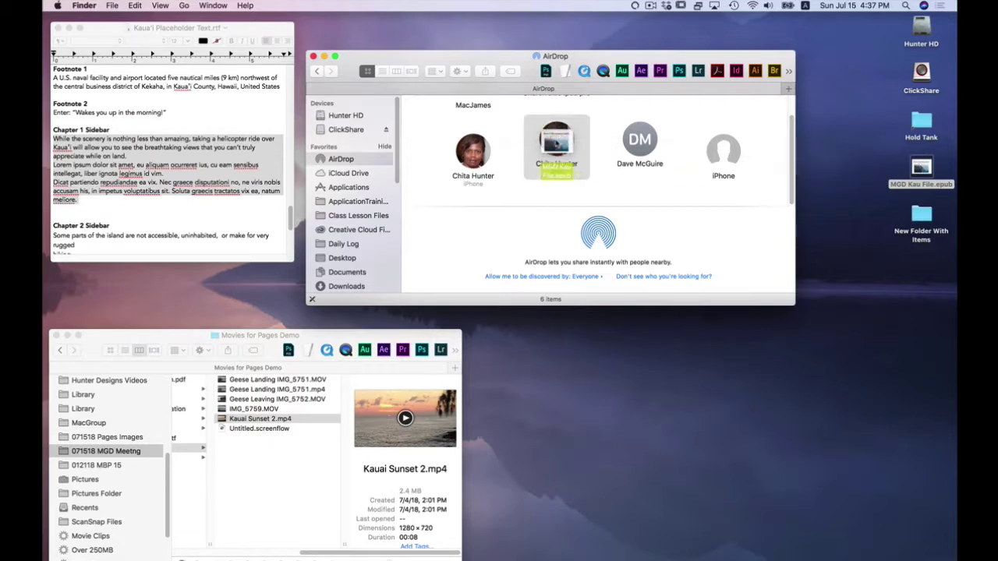
{"action": "left_click_drag", "start_coordinate": [556, 148], "coordinate": [556, 148]}
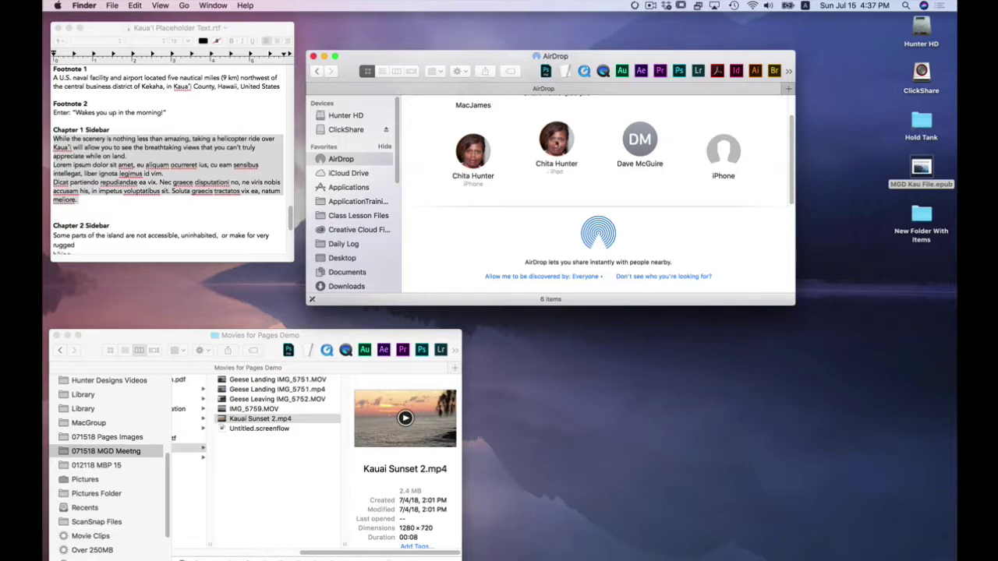